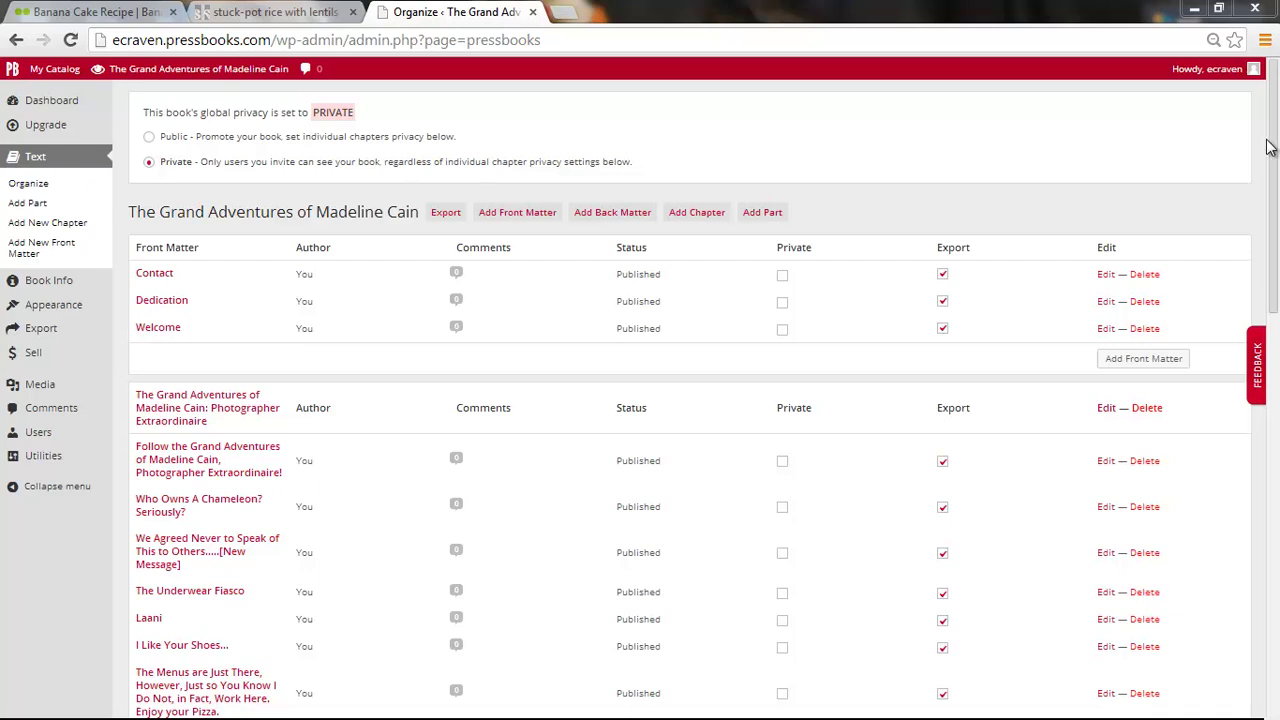
- Scroll through the sample exported book PDF to review its pages
drag(1273, 148, 1273, 205)
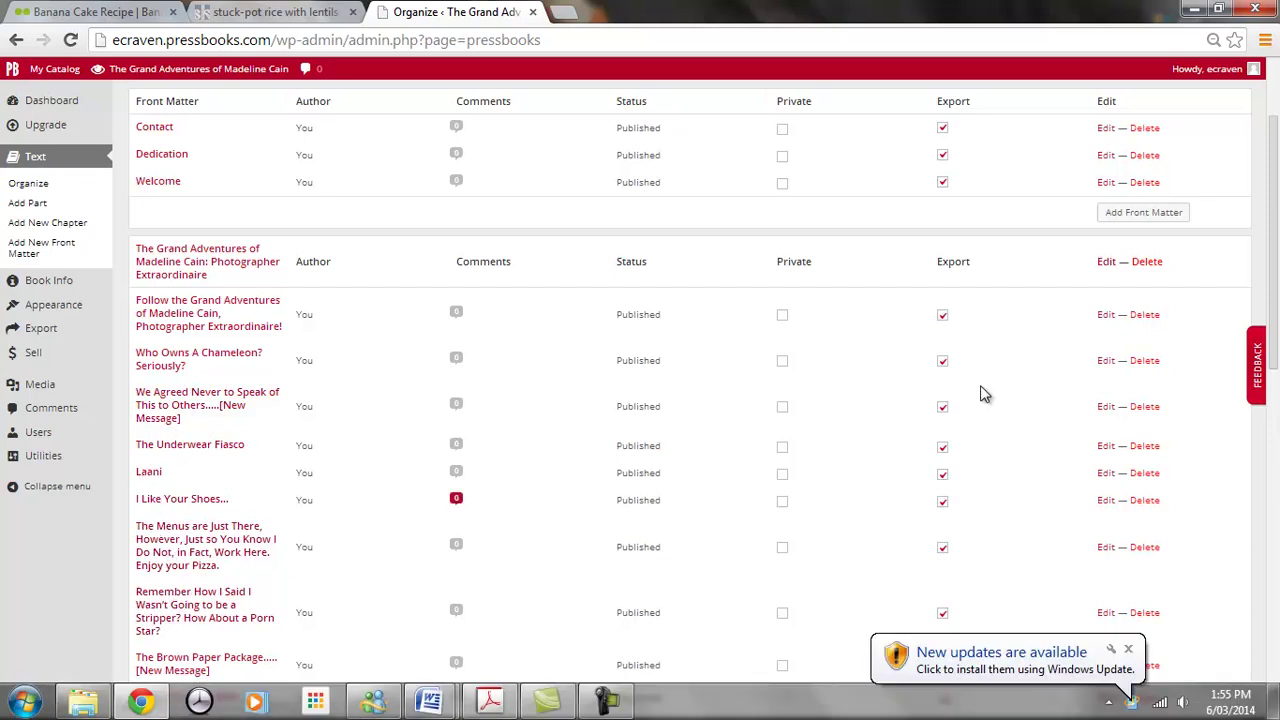
scroll(1277, 320, up, 2)
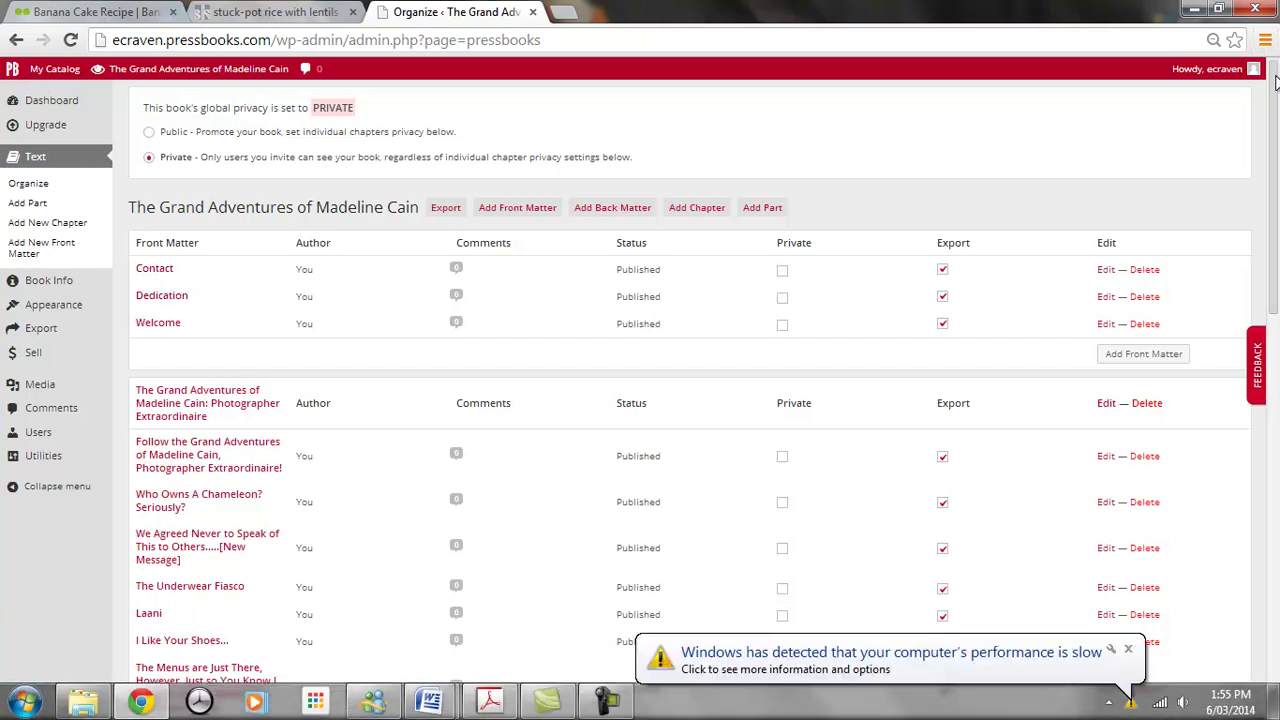
drag(1275, 126, 1256, 508)
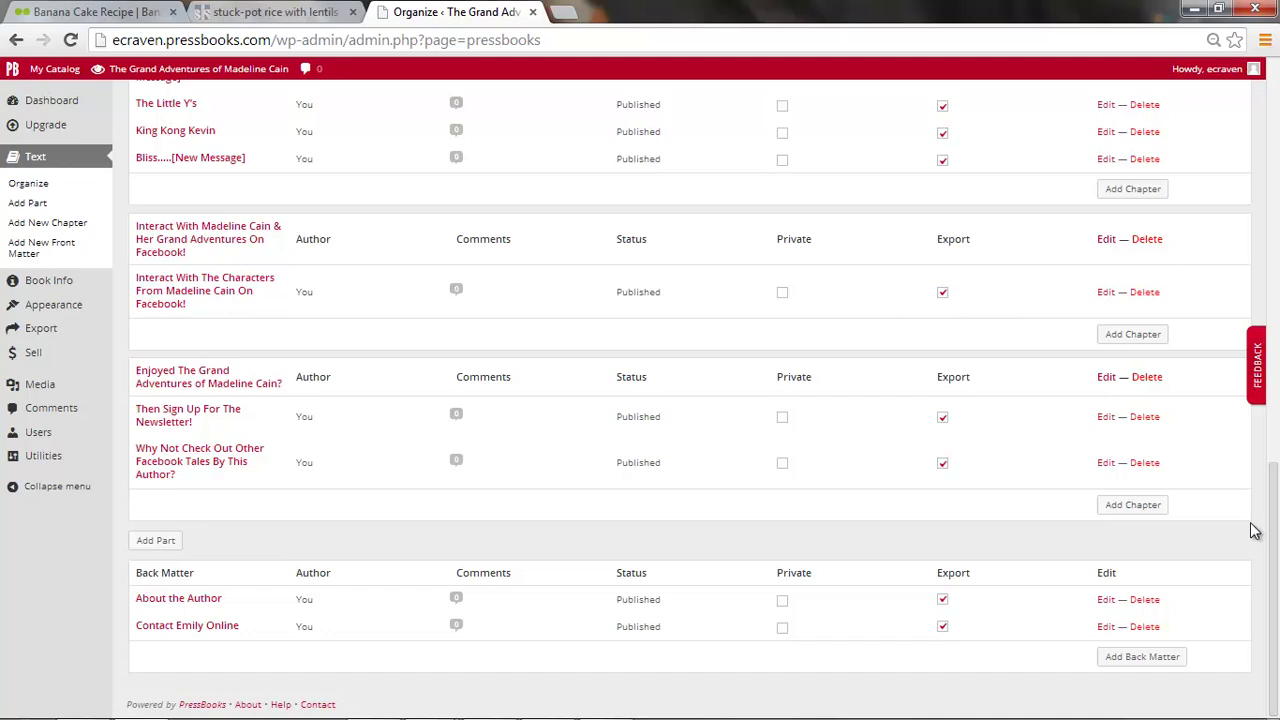
mouse_move(1273, 522)
mouse_down()
mouse_move(1275, 133)
mouse_move(1275, 145)
mouse_up()
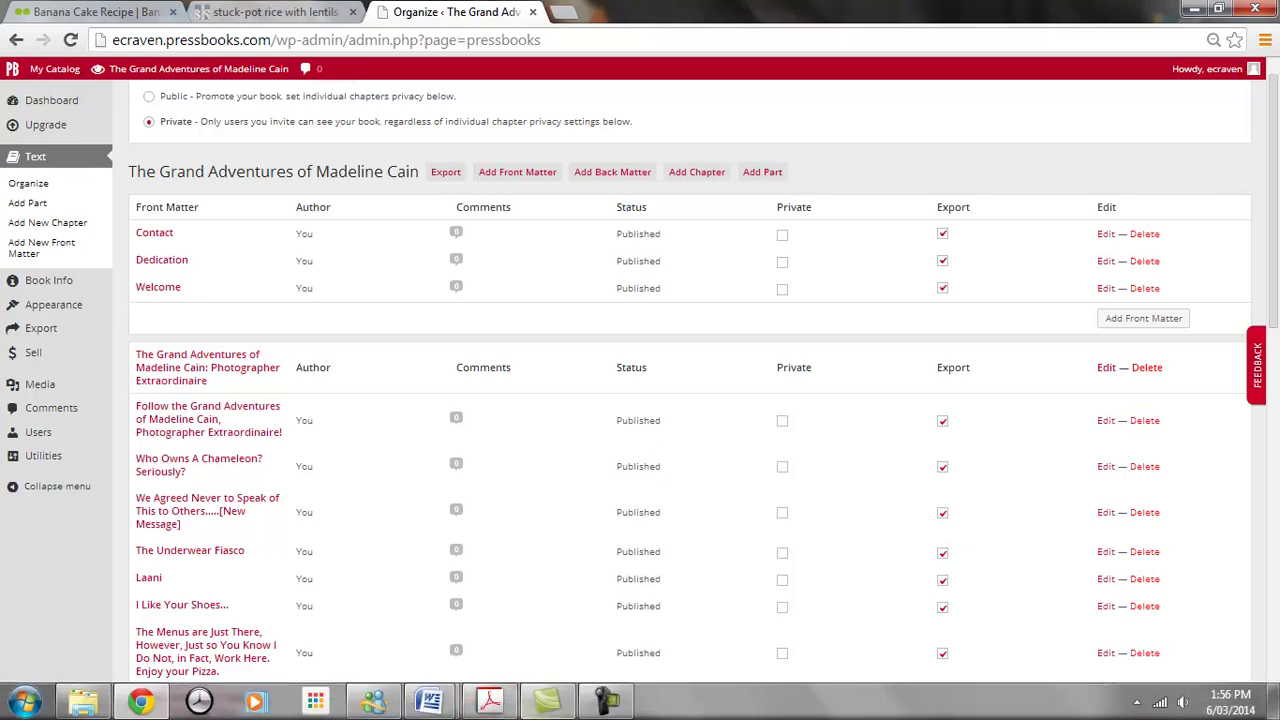
click(475, 705)
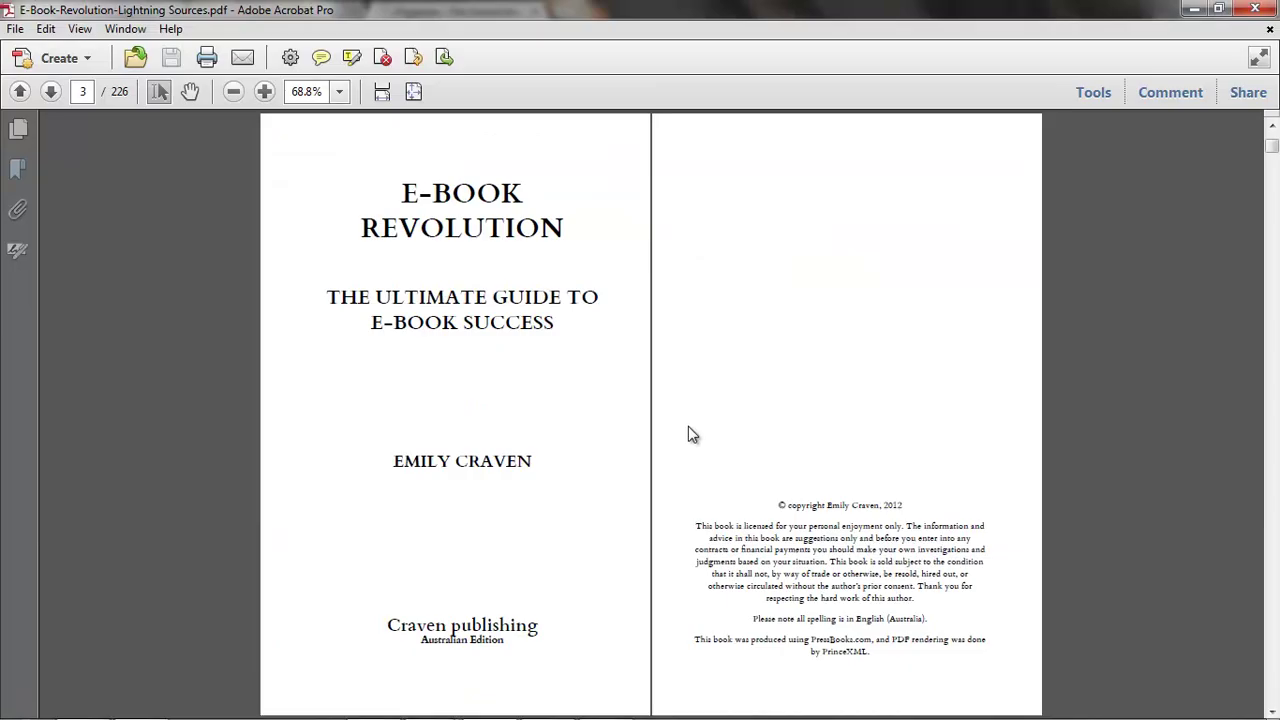
scroll(848, 425, down, 2)
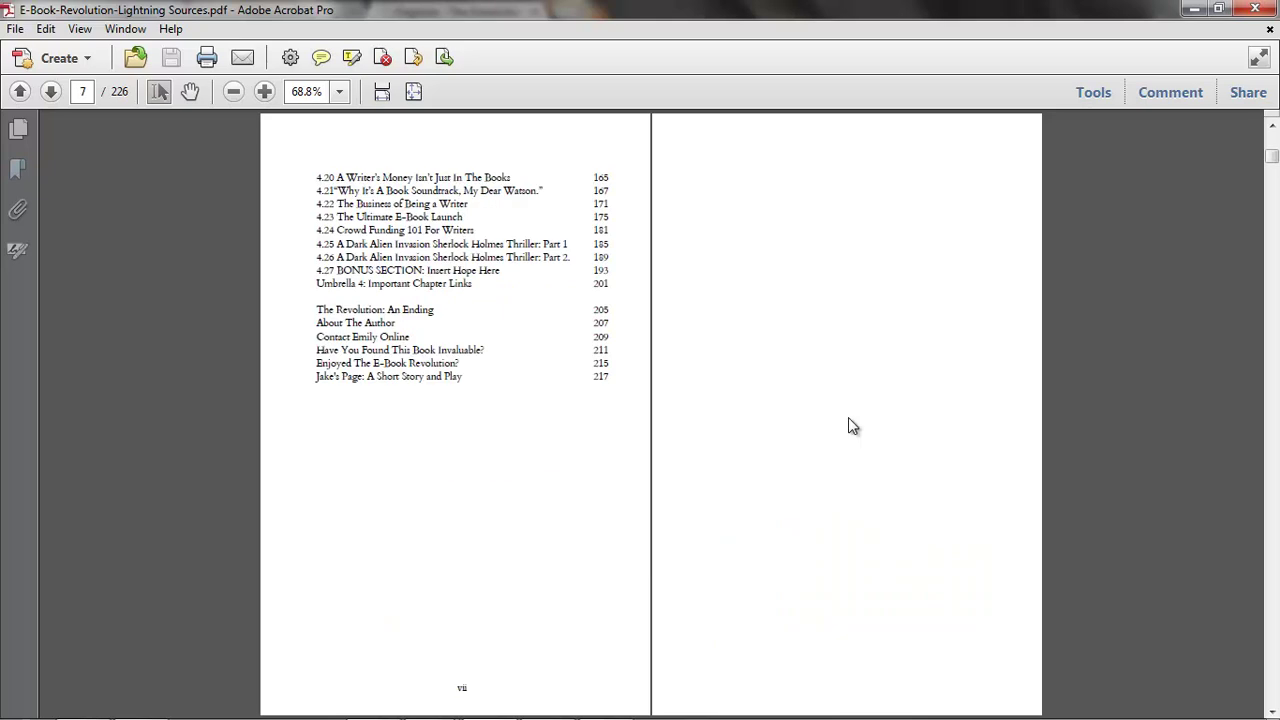
scroll(848, 425, up, 3)
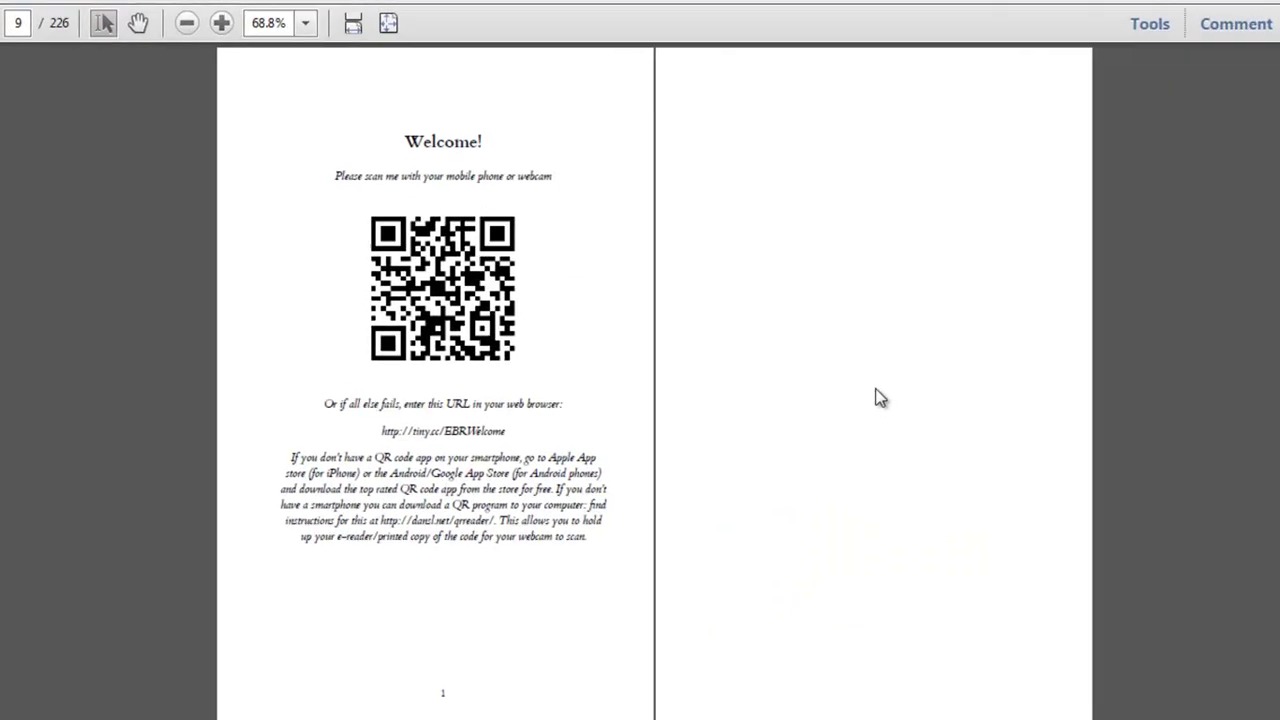
scroll(848, 425, down, 1)
scroll(896, 380, down, 1)
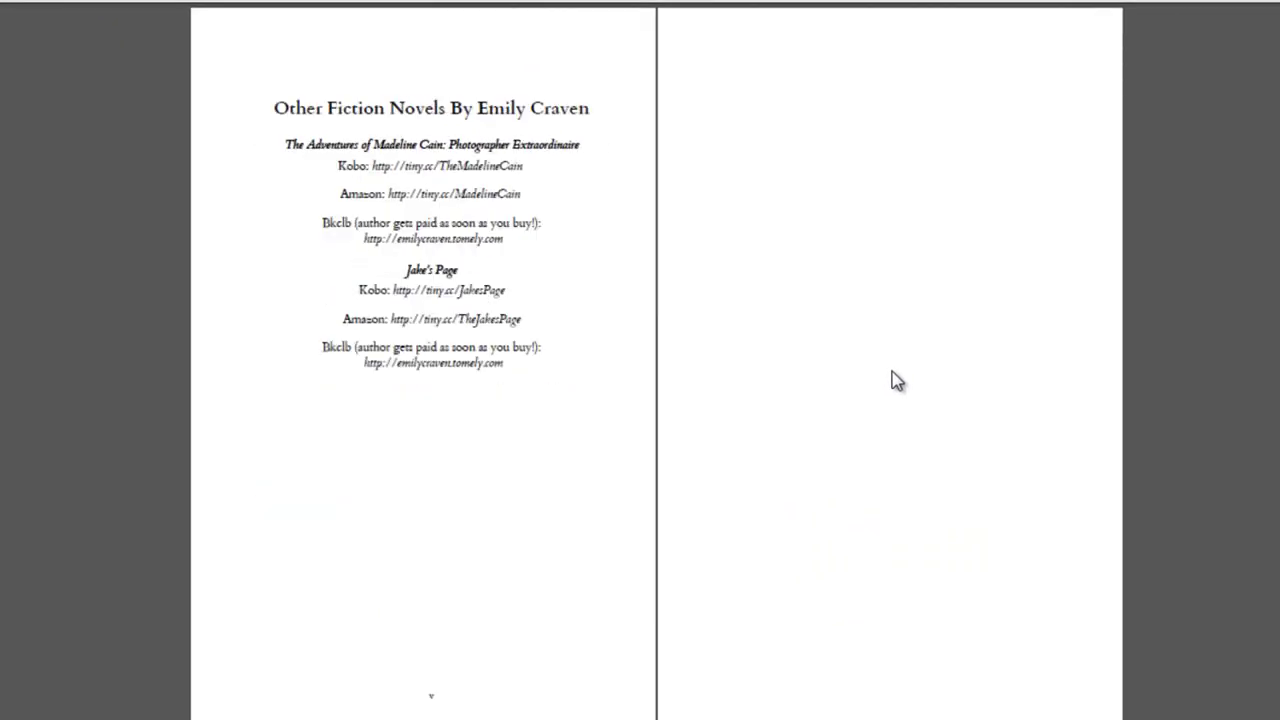
scroll(896, 380, down, 1)
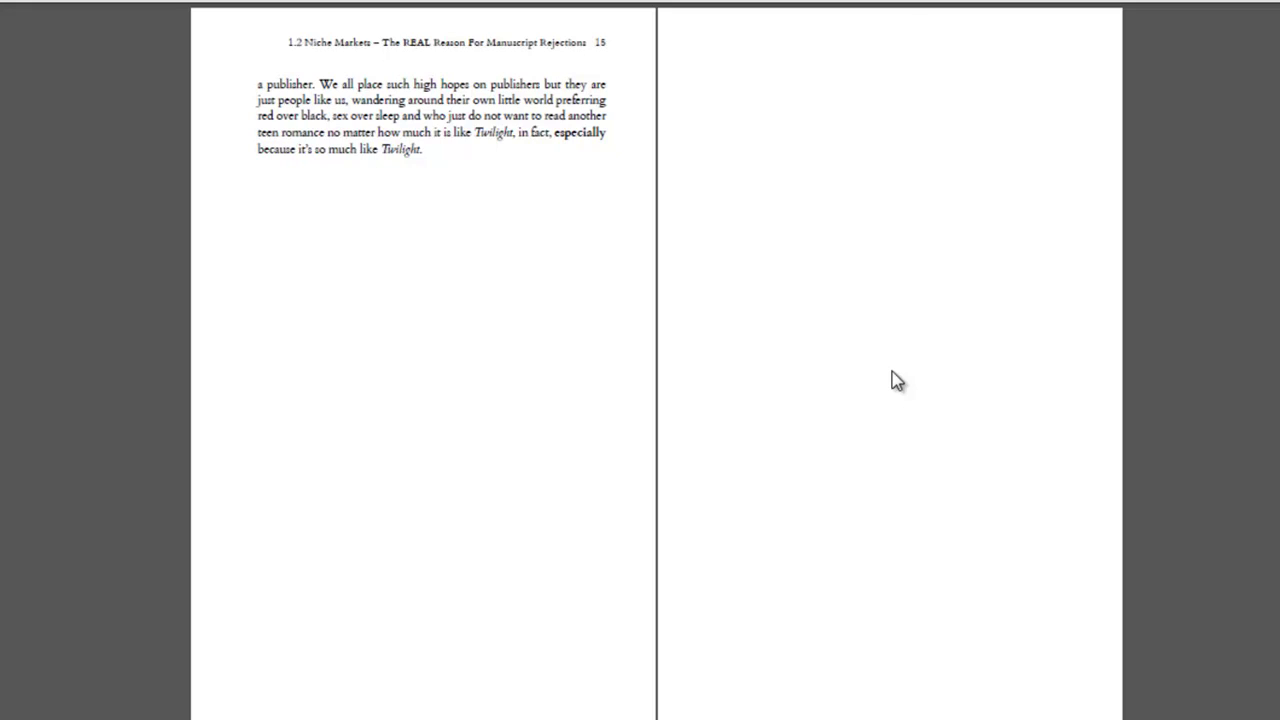
scroll(896, 380, down, 1)
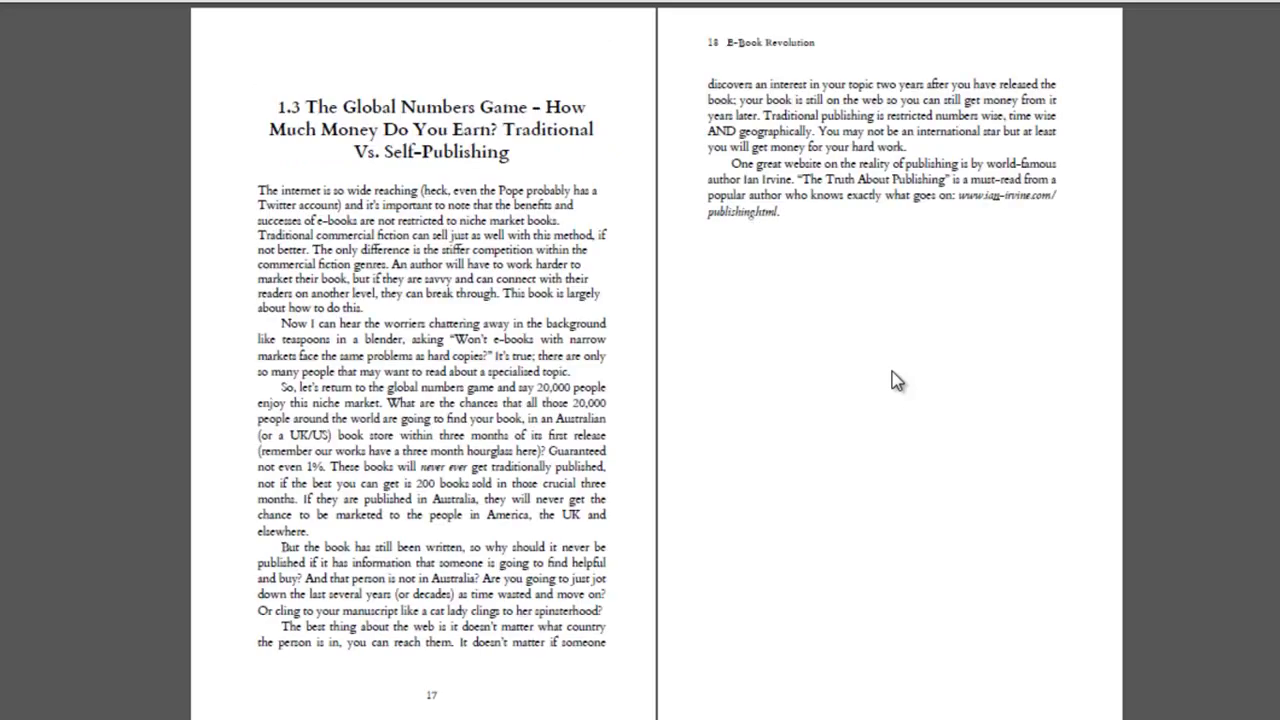
scroll(896, 380, down, 1)
scroll(896, 380, down, 1)
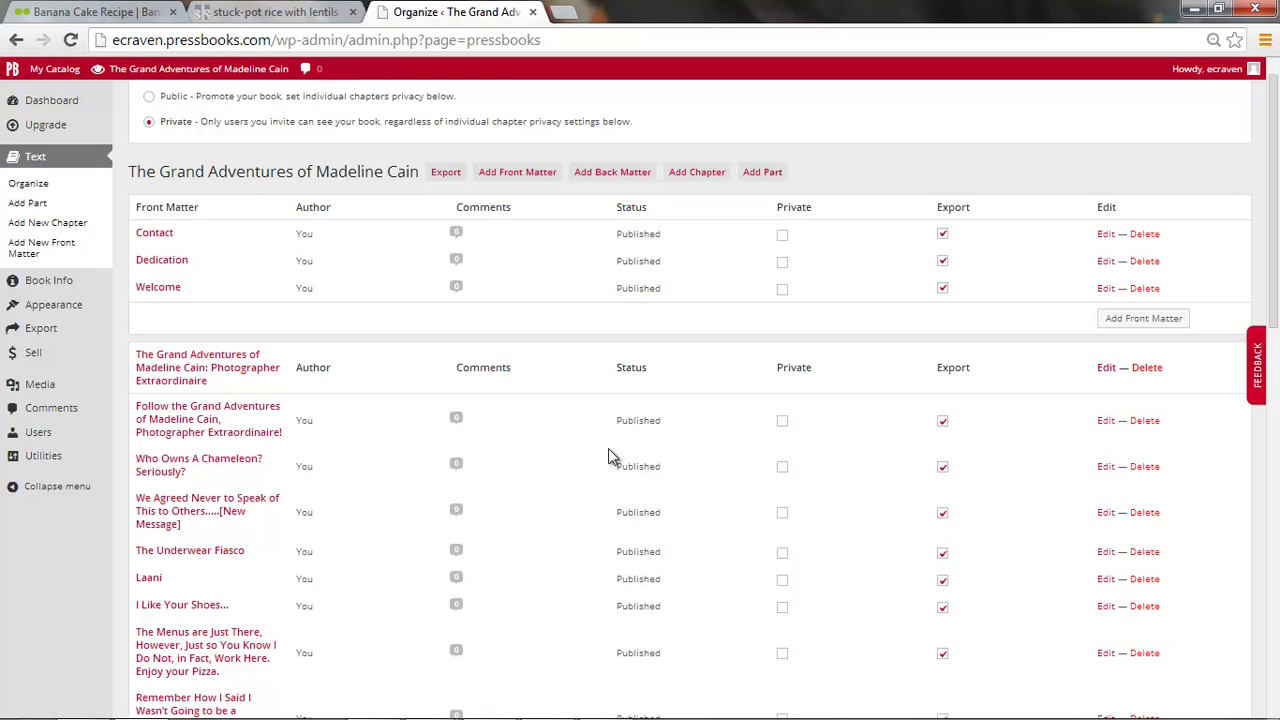
- Open a chapter for editing and check its paragraph and heading formats without changing them
click(167, 527)
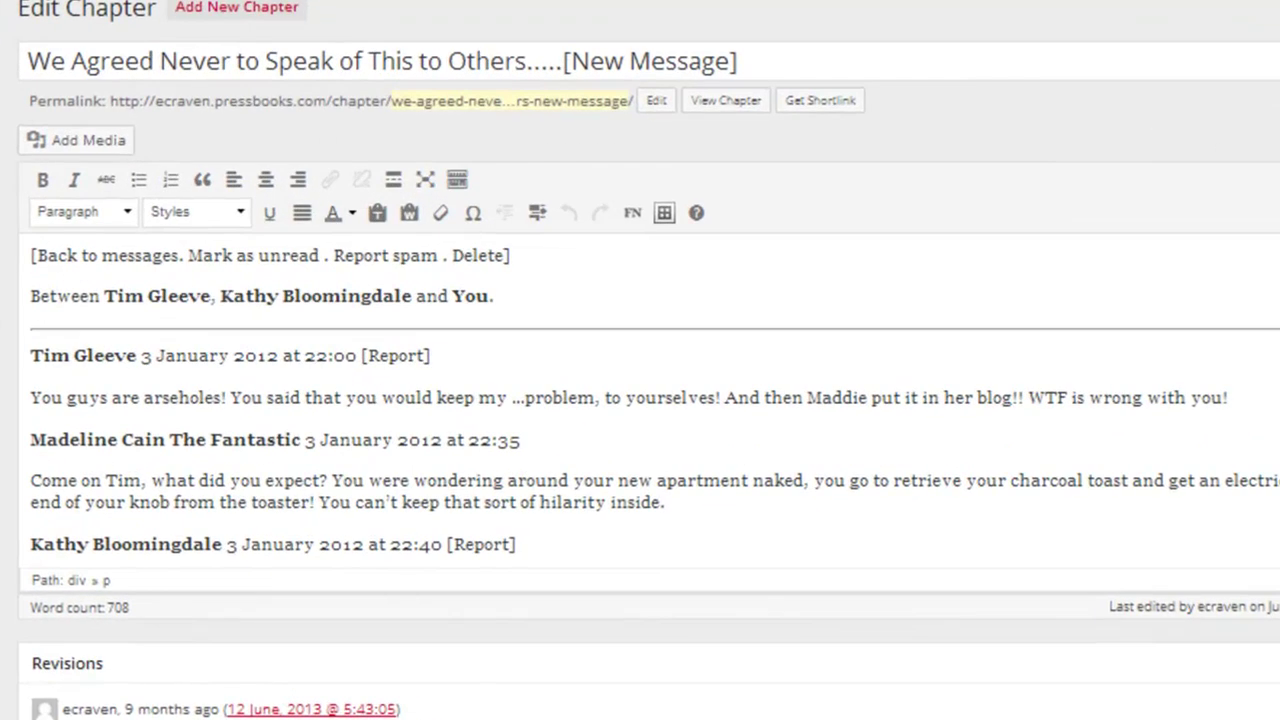
click(92, 222)
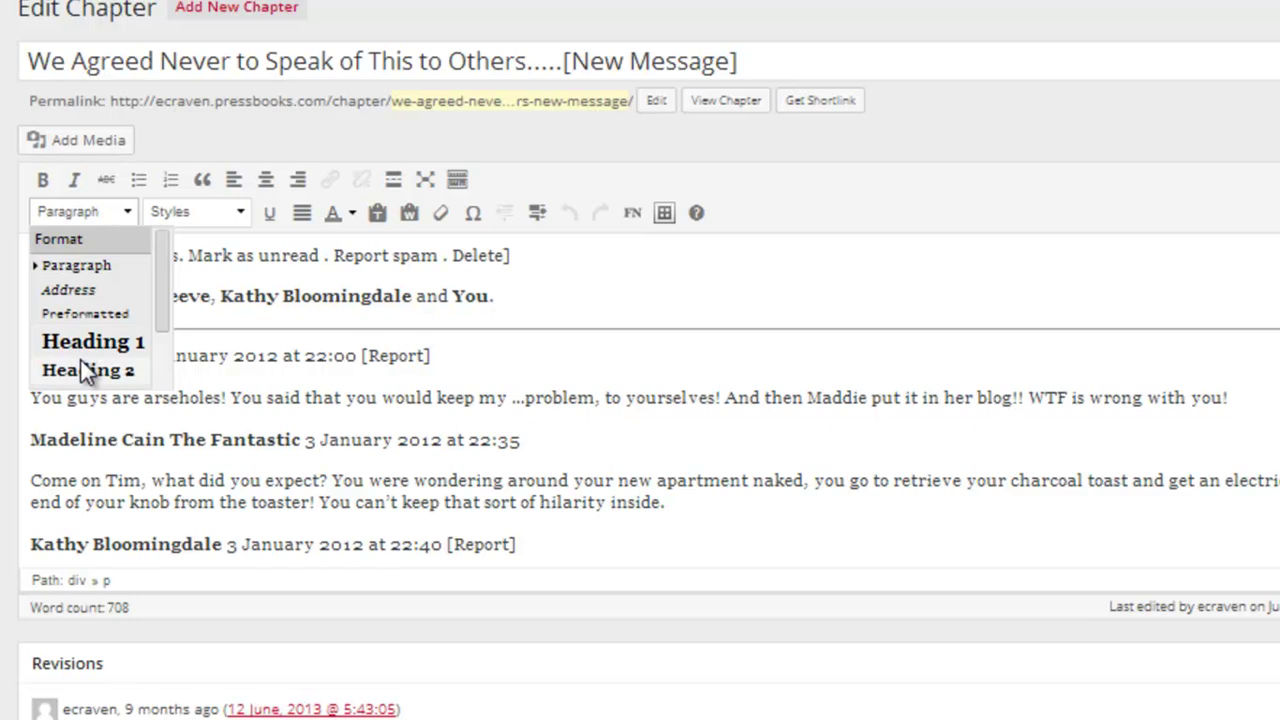
click(207, 196)
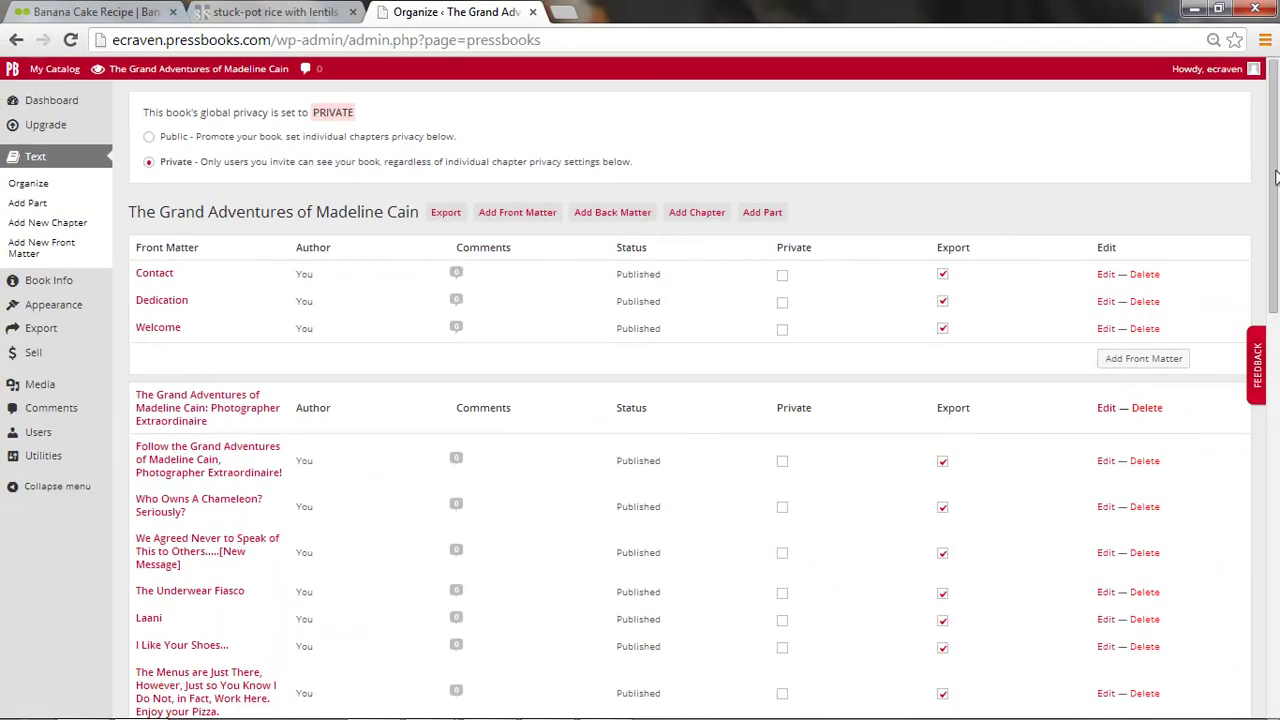
mouse_move(1277, 178)
mouse_down()
mouse_move(1277, 478)
mouse_move(1272, 127)
mouse_up()
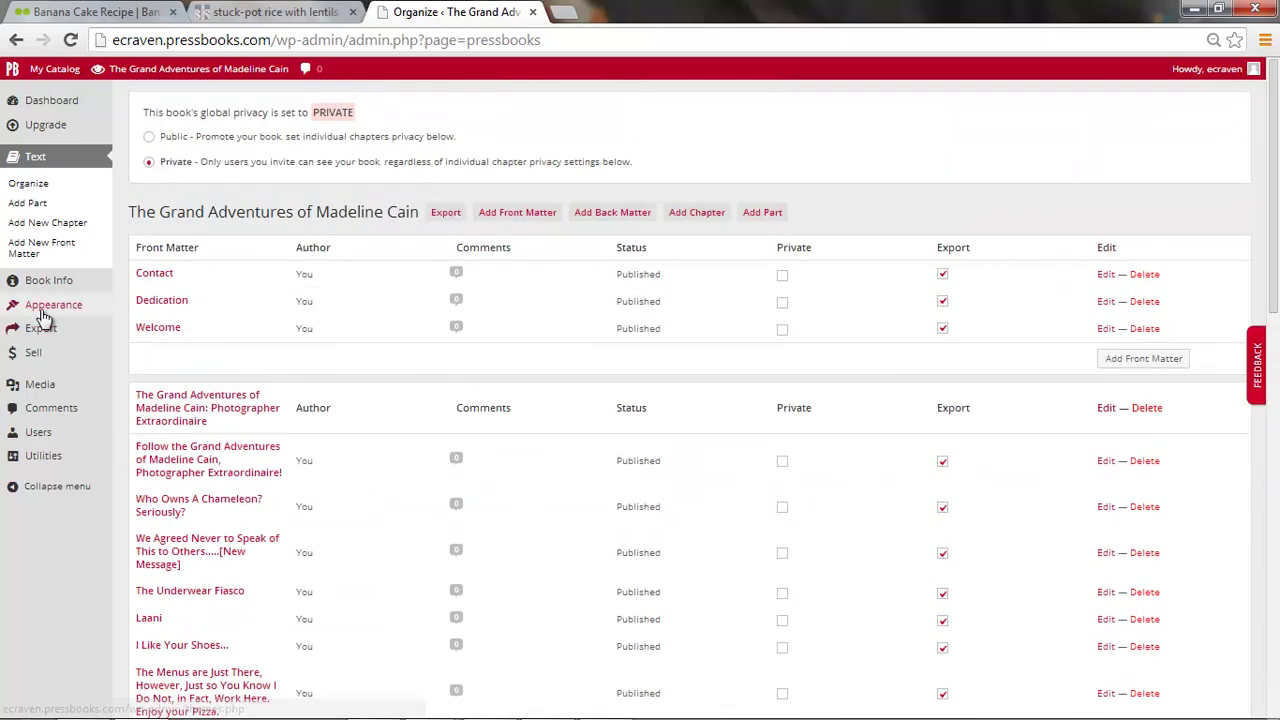
- Browse the Appearance Themes grid of 22 installed themes, leaving Luther active
click(41, 313)
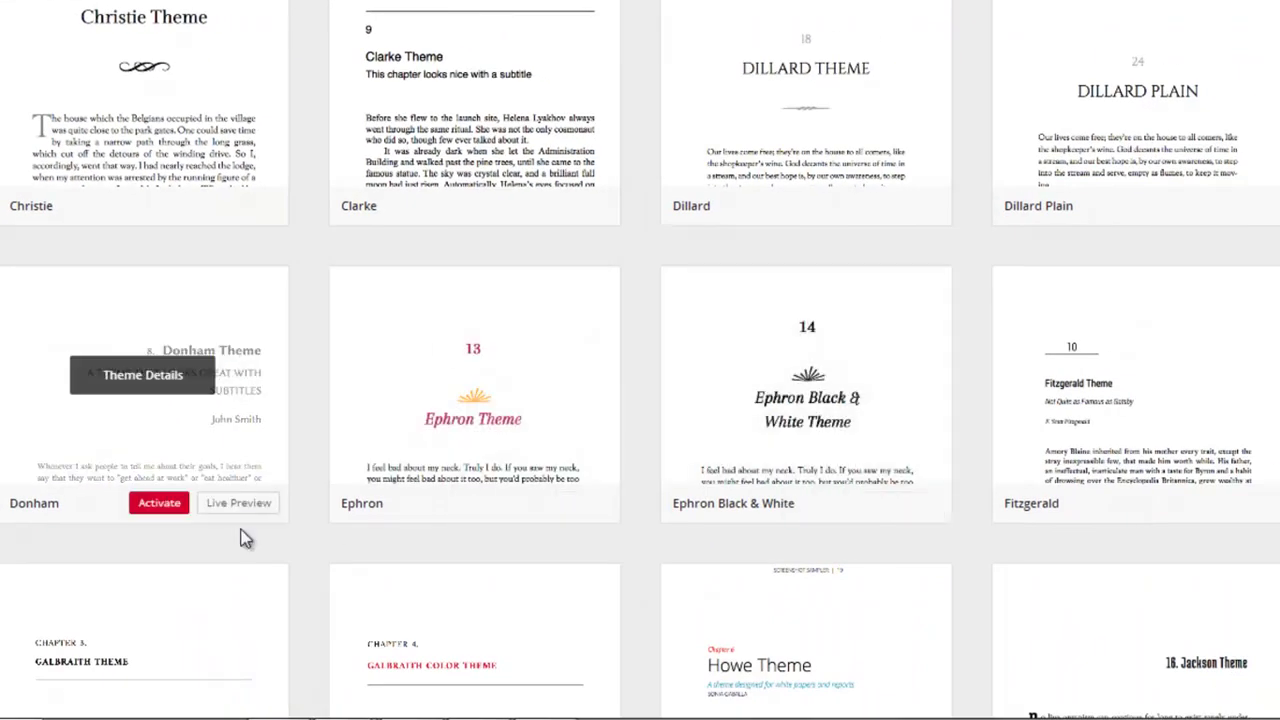
mouse_move(144, 390)
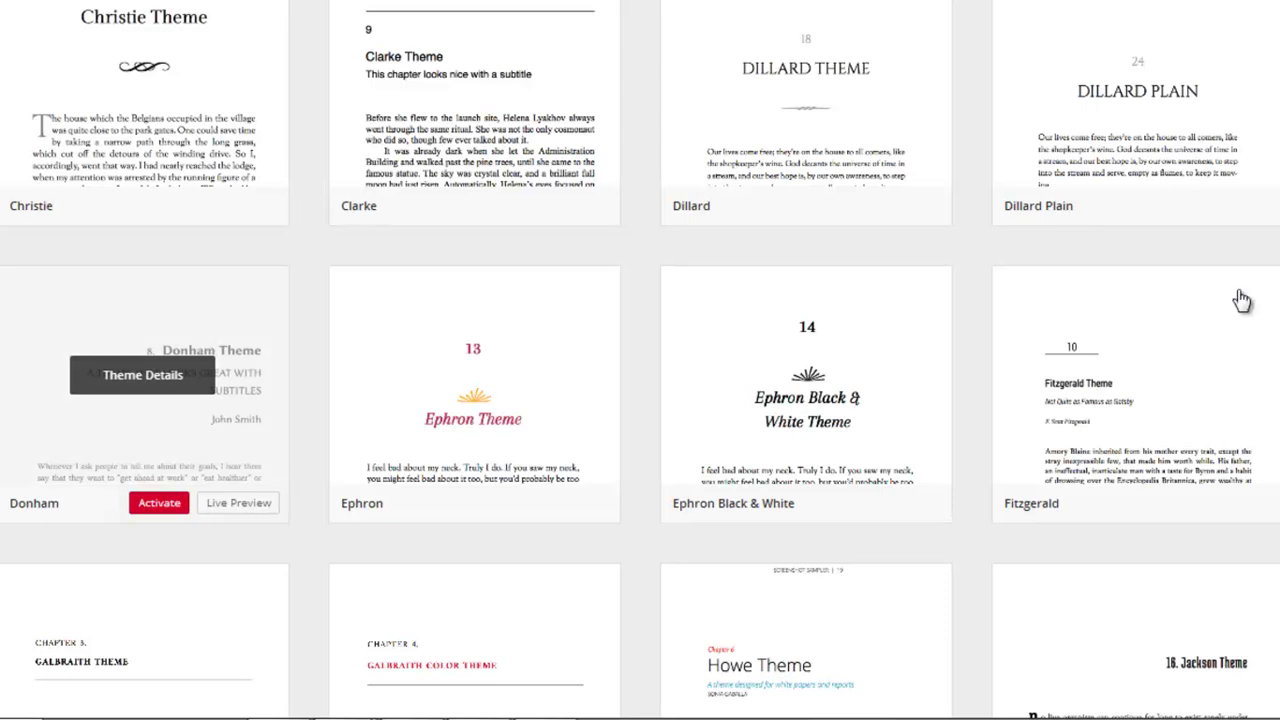
scroll(640, 360, down, 1)
scroll(640, 360, down, 1)
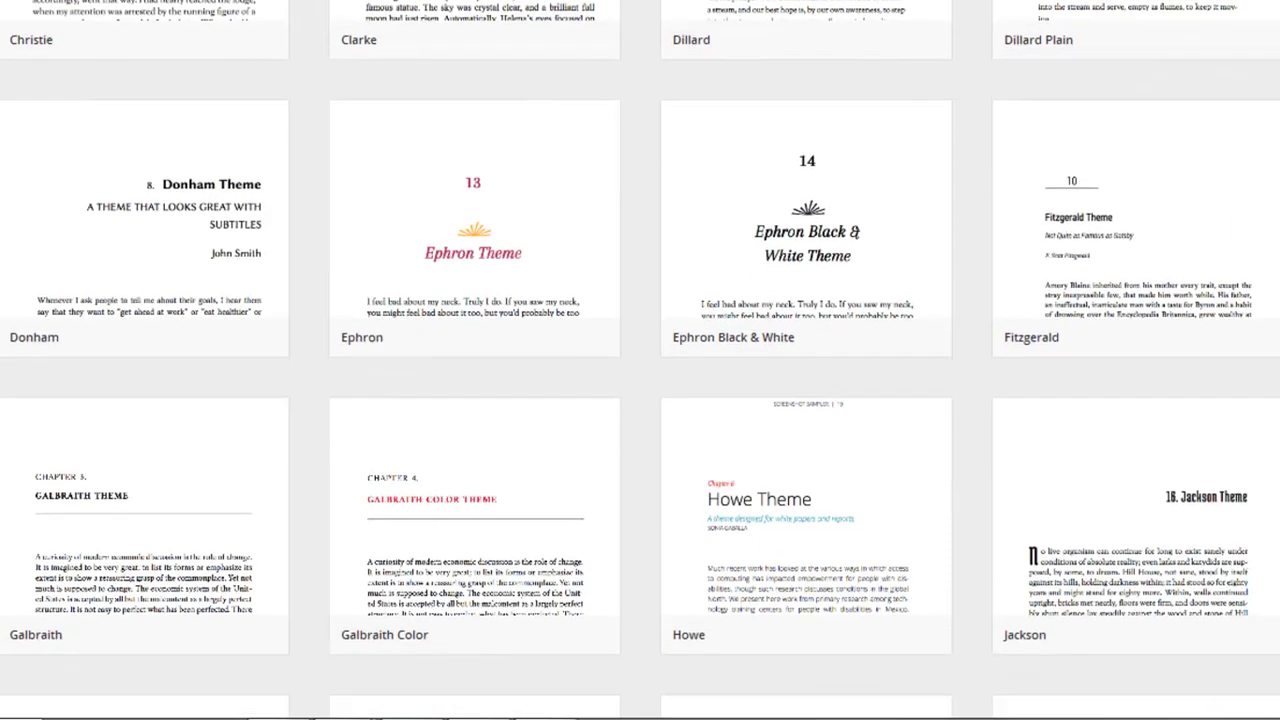
scroll(640, 360, down, 1)
scroll(640, 360, down, 2)
scroll(640, 360, down, 1)
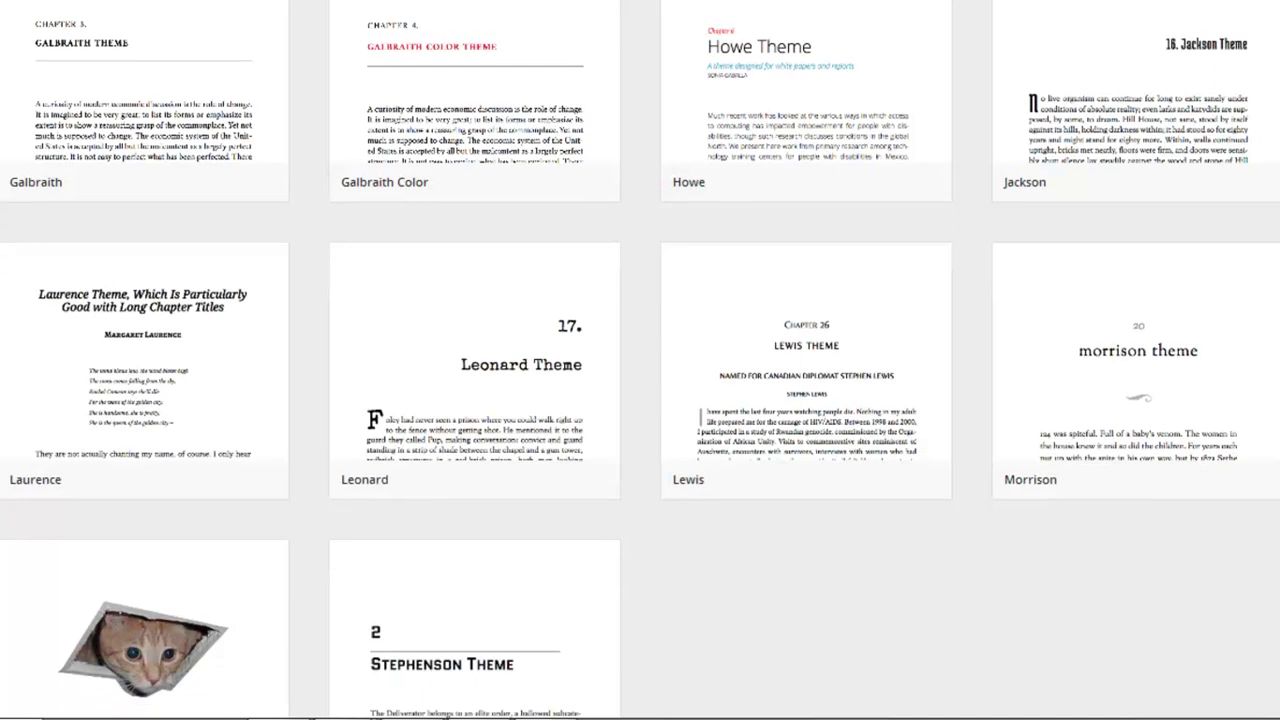
scroll(640, 360, down, 2)
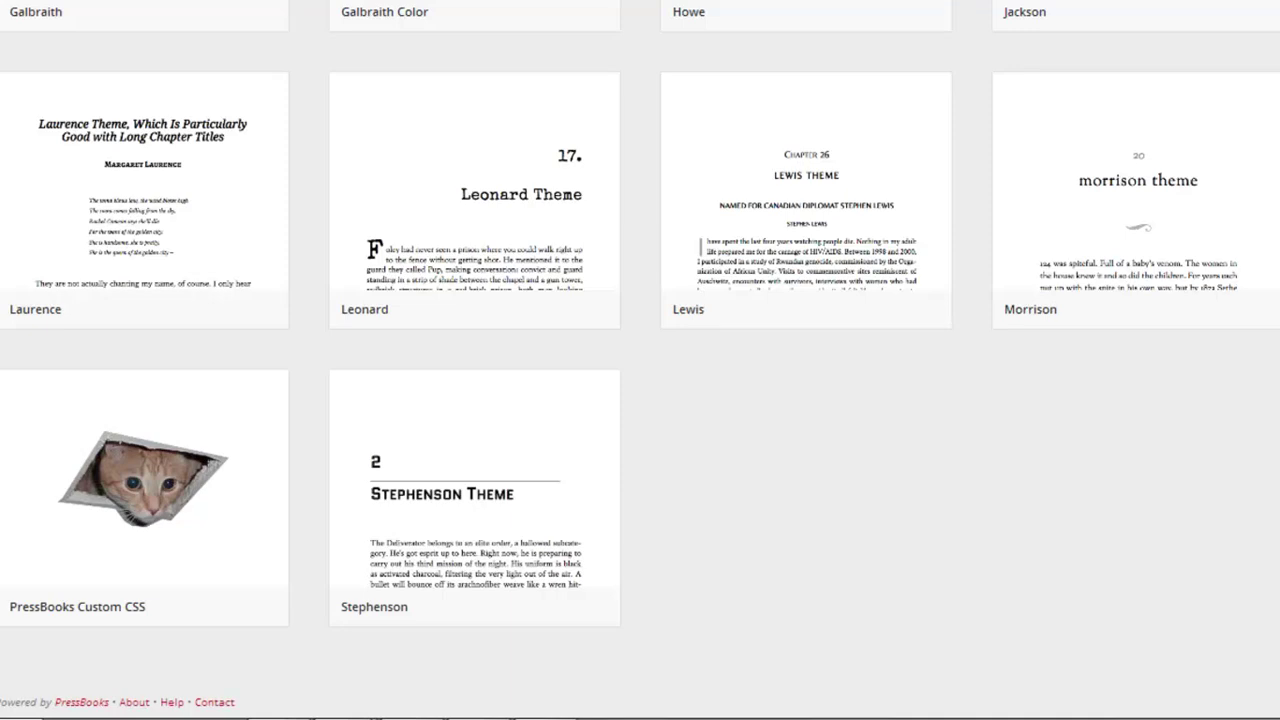
scroll(640, 360, up, 1)
scroll(640, 360, up, 2)
scroll(640, 360, up, 2)
scroll(640, 360, up, 4)
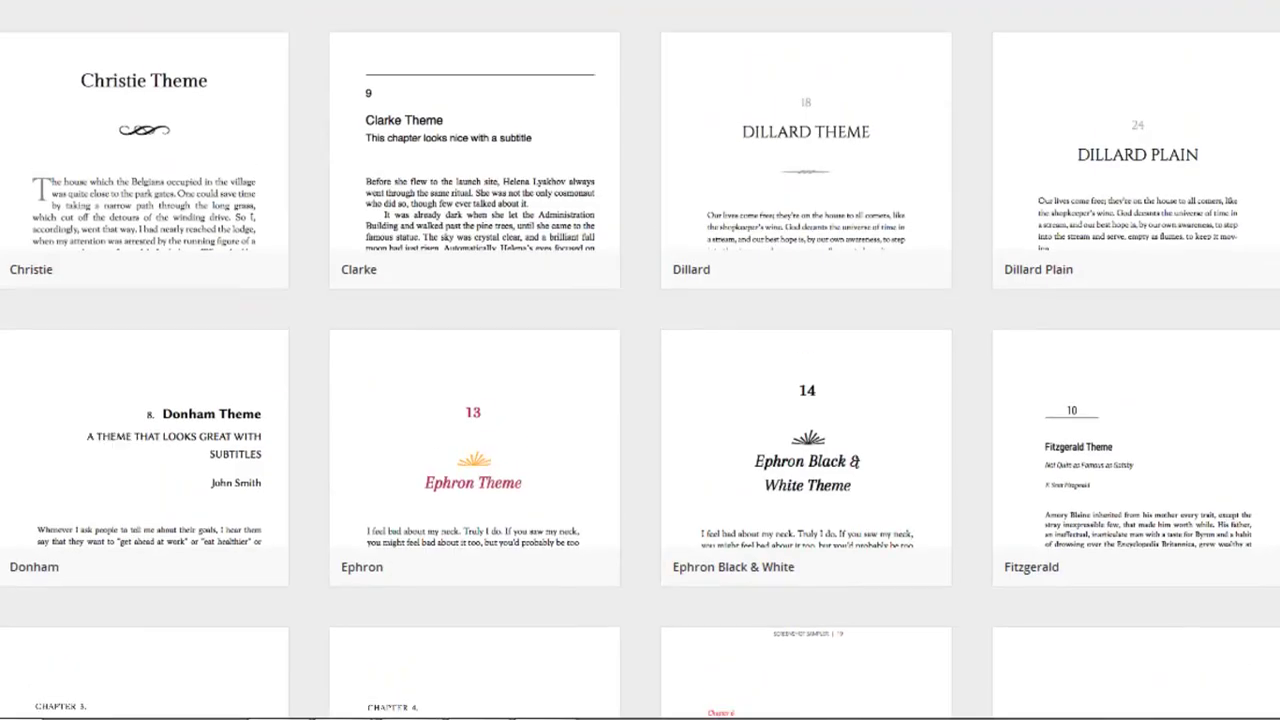
scroll(640, 360, up, 3)
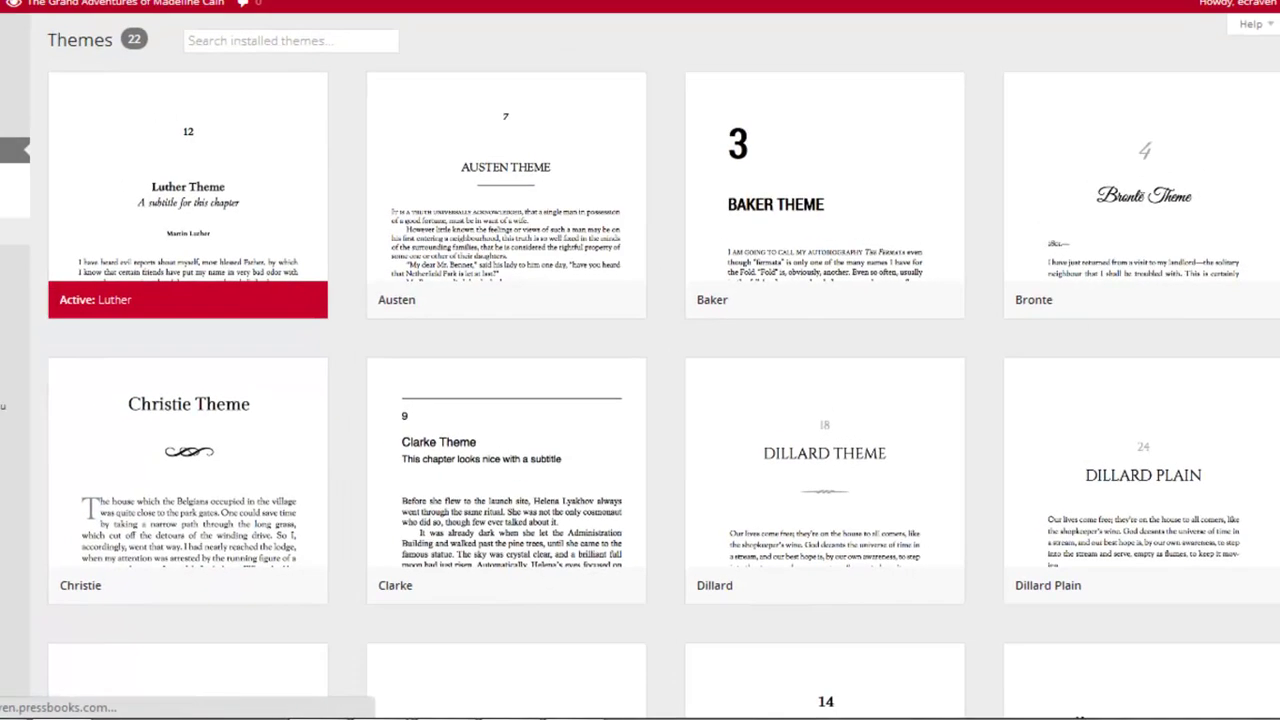
- Open the Export page showing past PDF exports and the PDF, EPUB and MOBI formats
click(53, 268)
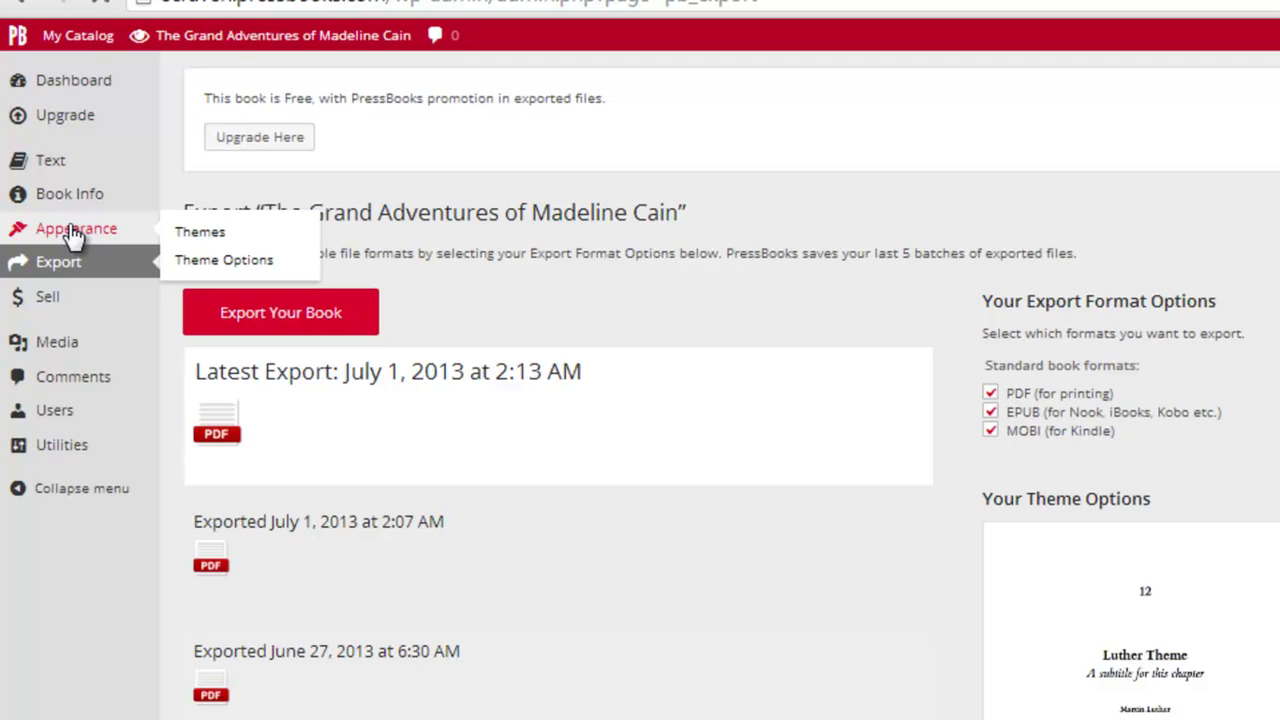
- In Luther's theme options, keep the PDF page size at Digest (5.5" × 8.5")
click(75, 235)
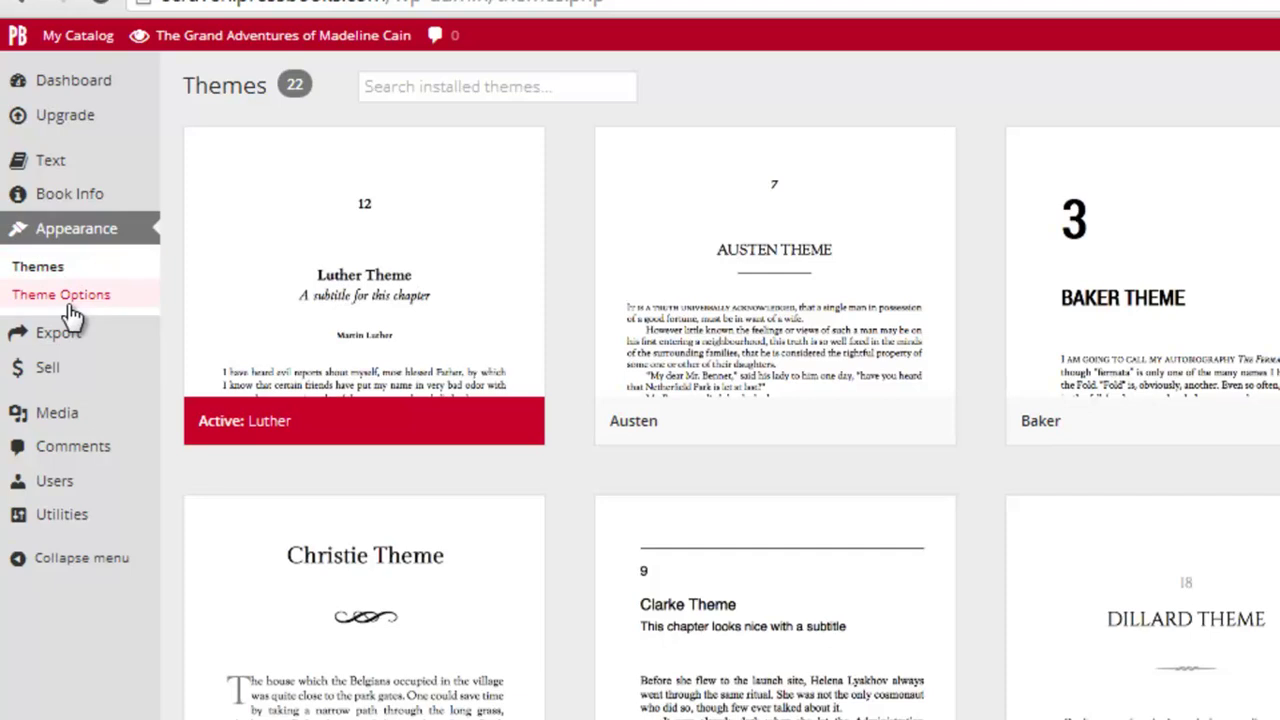
click(68, 295)
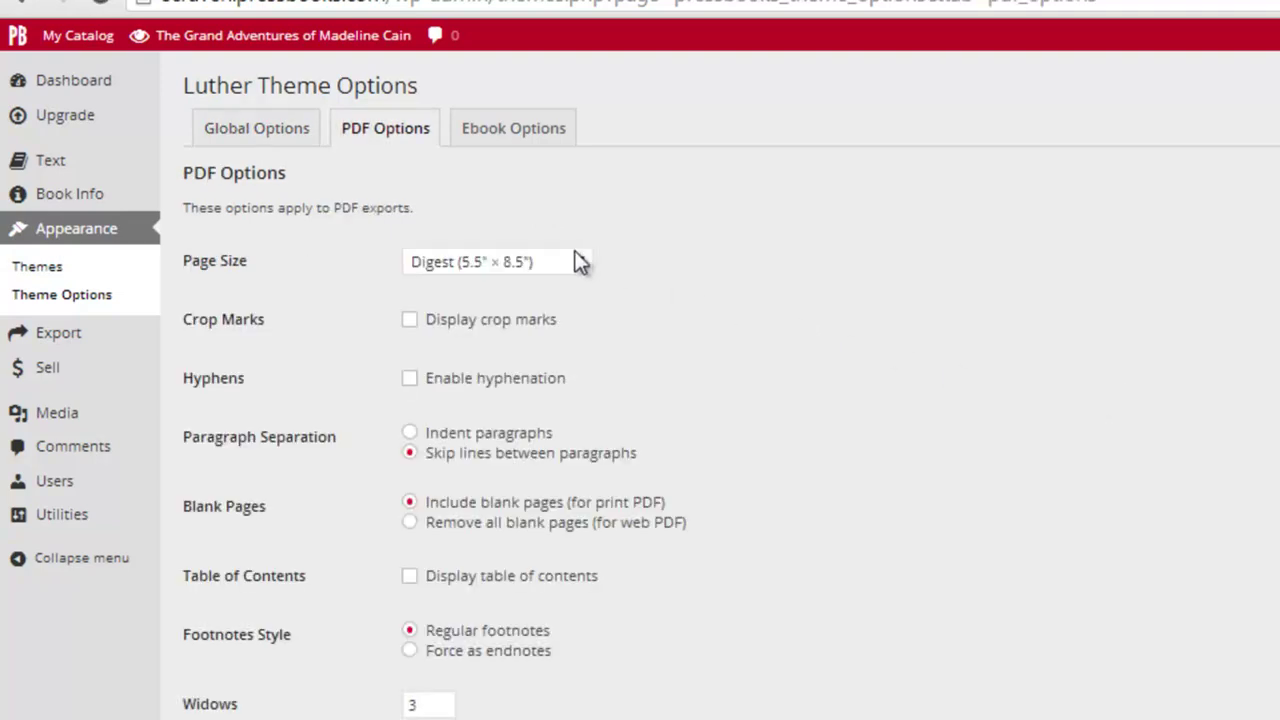
click(578, 262)
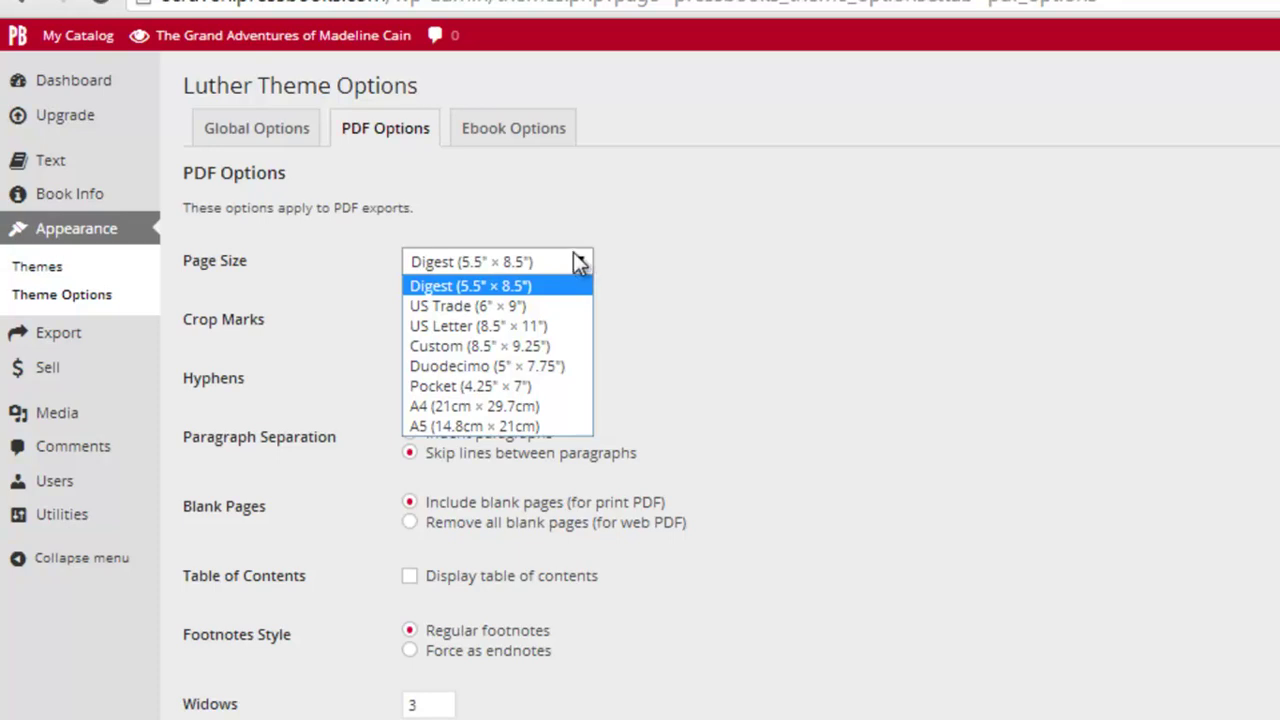
click(577, 262)
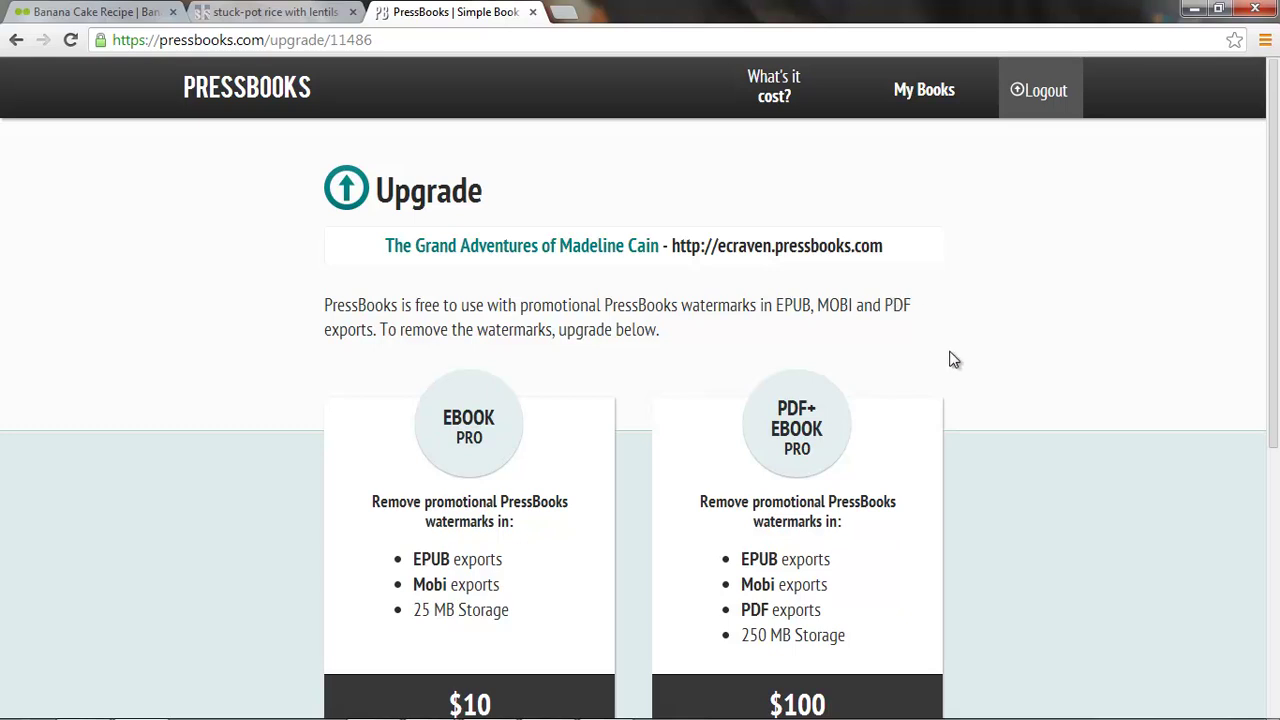
scroll(953, 360, down, 1)
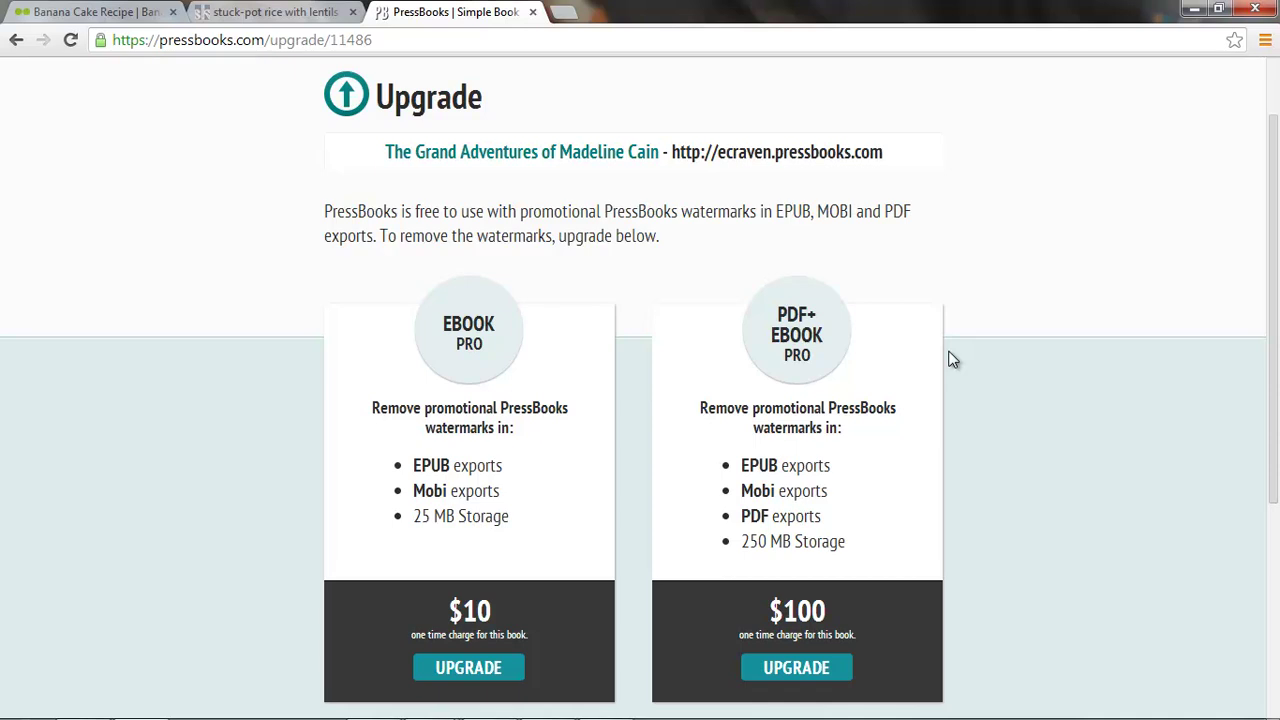